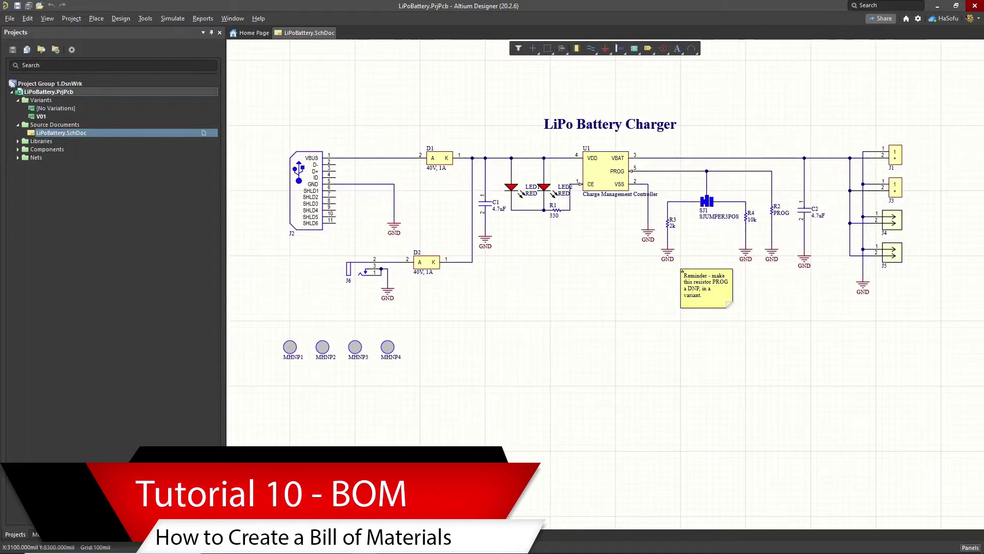
Zoom out to the whole LiPo Battery Charger sheet and open the Reports menu
{"action": "scroll", "coordinate": [605, 429], "scroll_direction": "down", "scroll_amount": 1, "text": "ctrl"}
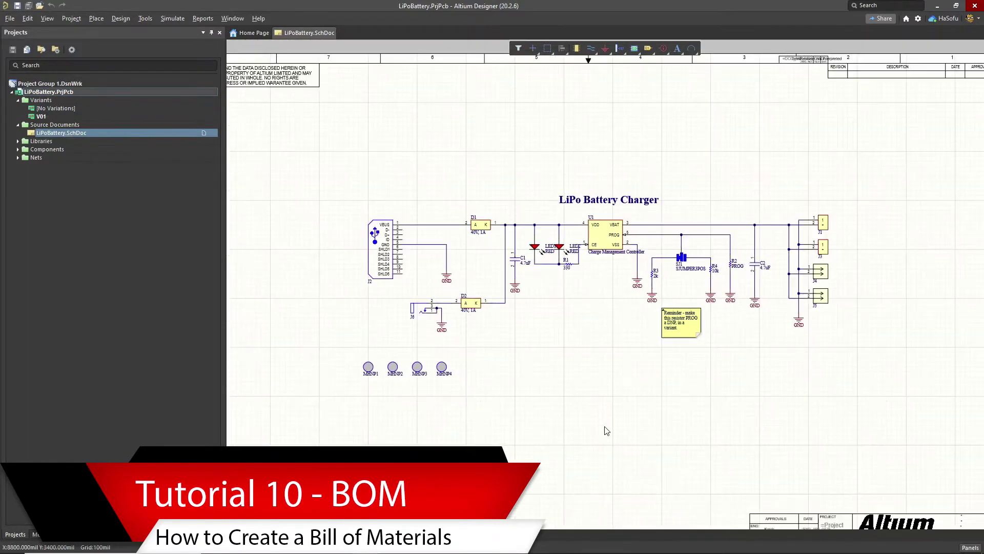
{"action": "scroll", "coordinate": [605, 429], "scroll_direction": "down", "scroll_amount": 1}
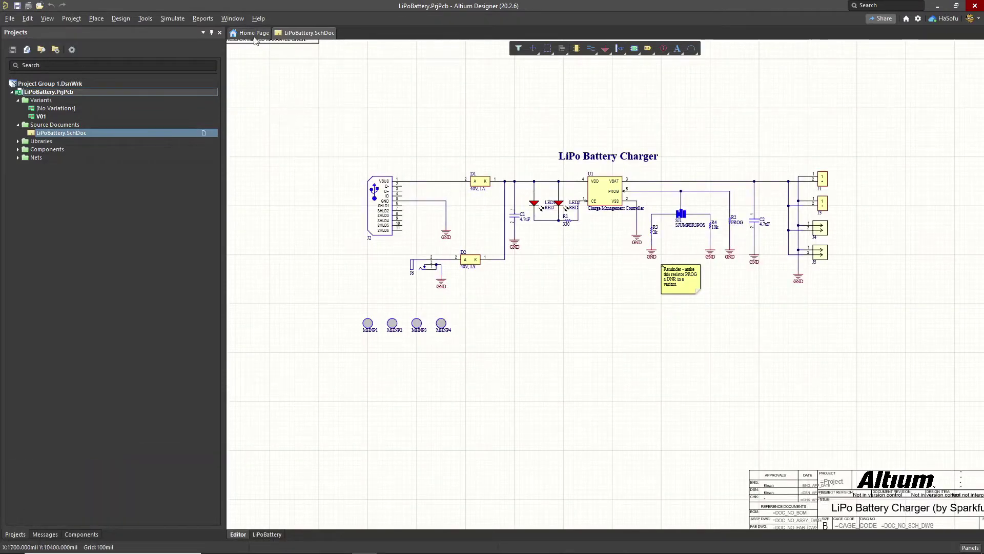
{"action": "left_click", "coordinate": [233, 18]}
{"action": "mouse_move", "coordinate": [198, 20]}
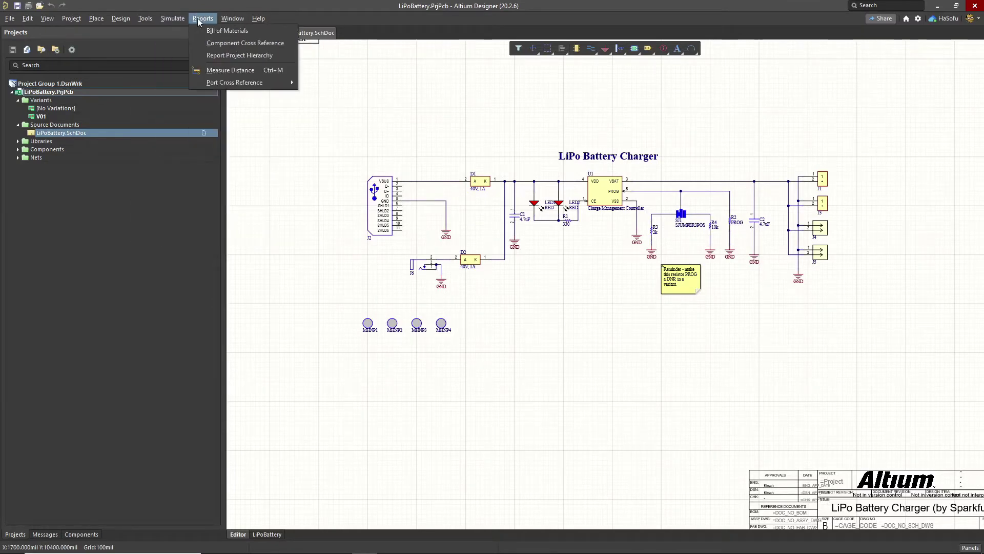
Open the Bill of Materials for variant V01, enlarge the dialog, and turn on Show Not Fitted
{"action": "left_click", "coordinate": [225, 32]}
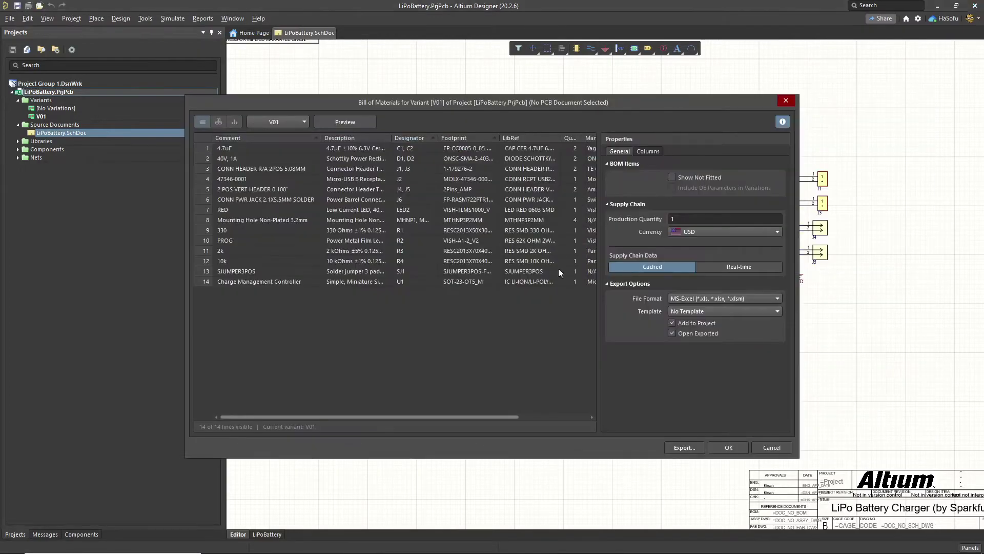
{"action": "left_click_drag", "start_coordinate": [799, 386], "coordinate": [932, 375]}
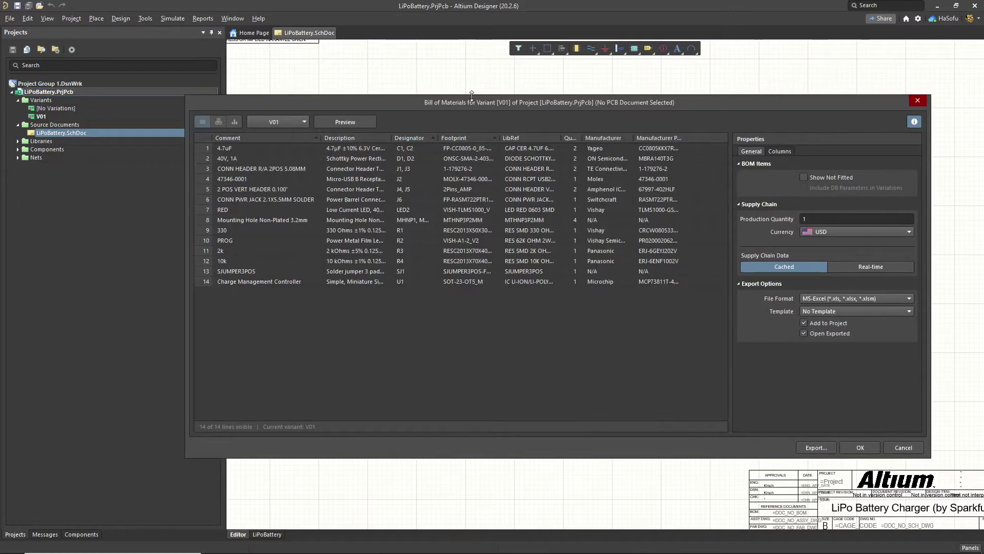
{"action": "left_click_drag", "start_coordinate": [463, 101], "coordinate": [430, 84]}
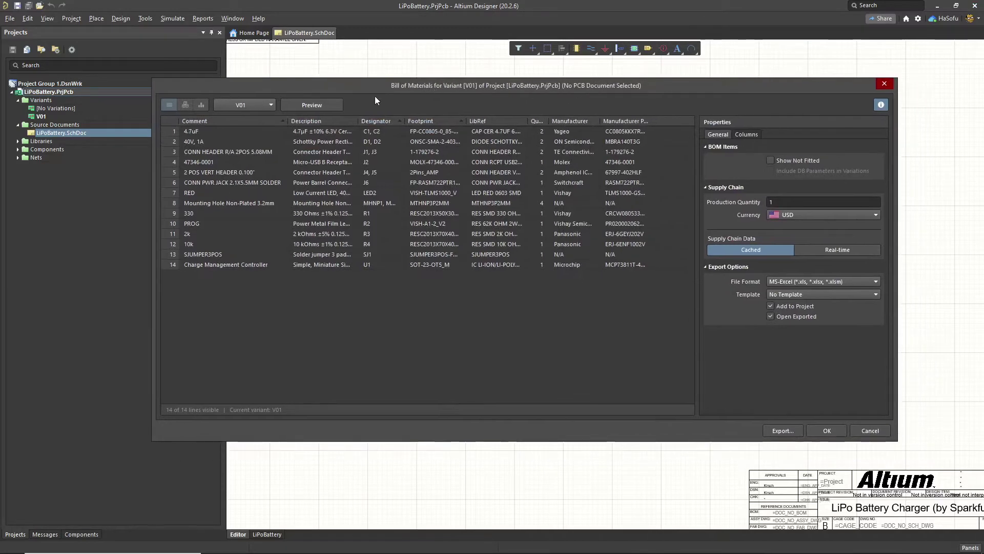
{"action": "left_click", "coordinate": [268, 104]}
{"action": "left_click", "coordinate": [268, 104]}
{"action": "mouse_move", "coordinate": [309, 87]}
{"action": "left_mouse_down"}
{"action": "mouse_move", "coordinate": [300, 83]}
{"action": "mouse_move", "coordinate": [313, 91]}
{"action": "left_mouse_up"}
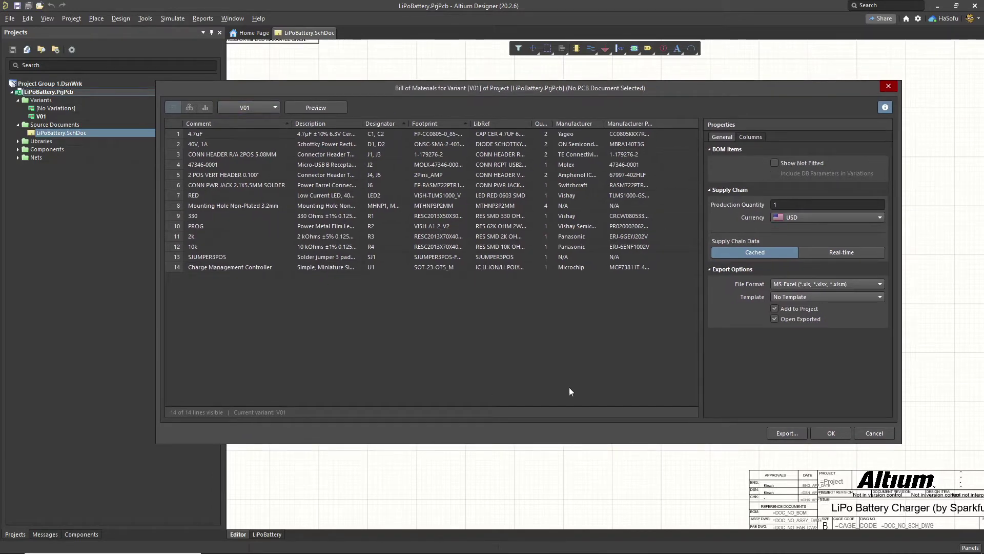
{"action": "left_click", "coordinate": [775, 162]}
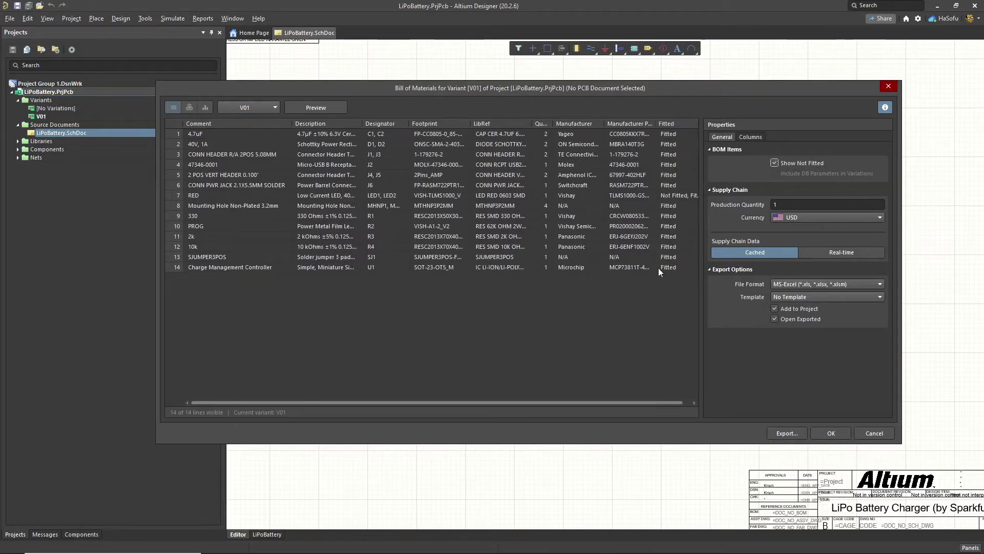
{"action": "left_click", "coordinate": [751, 137]}
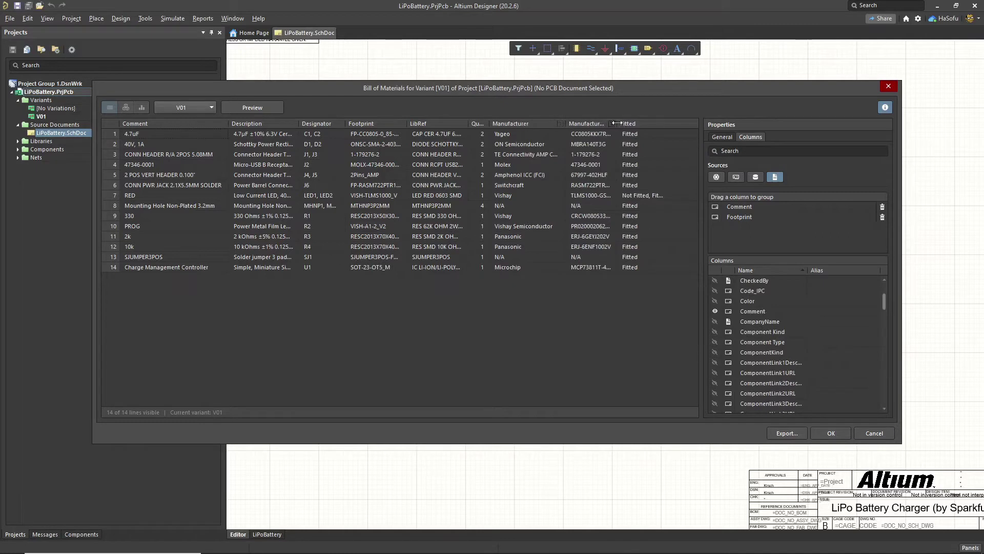
Widen Manufacturer Part Number and re-show the Manufacturer column, placed just before it
{"action": "left_click_drag", "start_coordinate": [618, 123], "coordinate": [658, 124]}
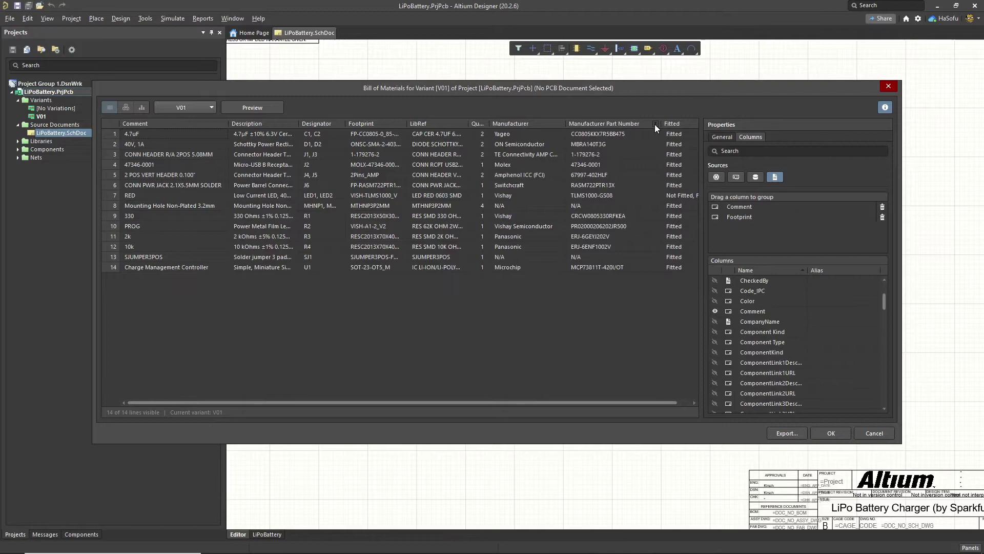
{"action": "scroll", "coordinate": [778, 361], "scroll_direction": "down", "scroll_amount": 3}
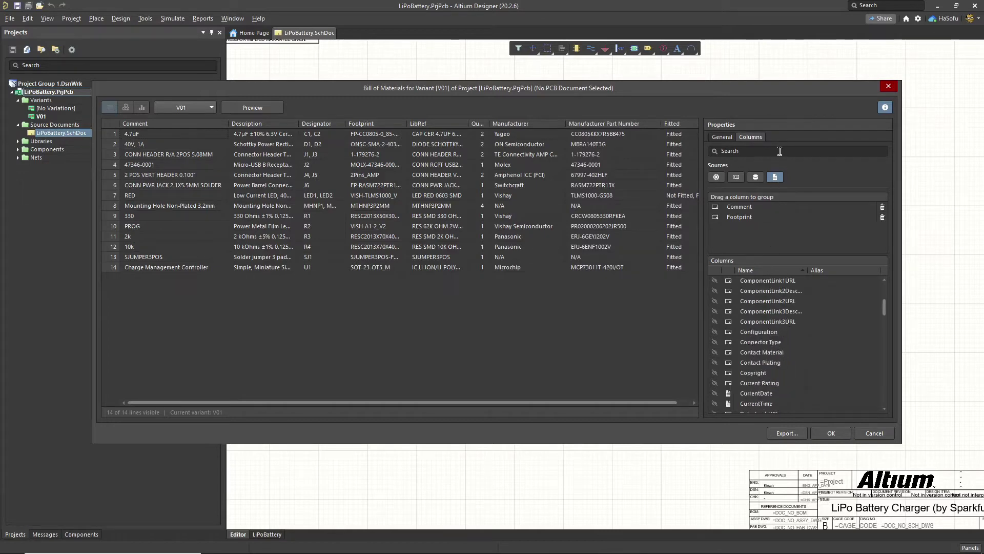
{"action": "left_click", "coordinate": [778, 151]}
{"action": "type", "text": "manufacturer"}
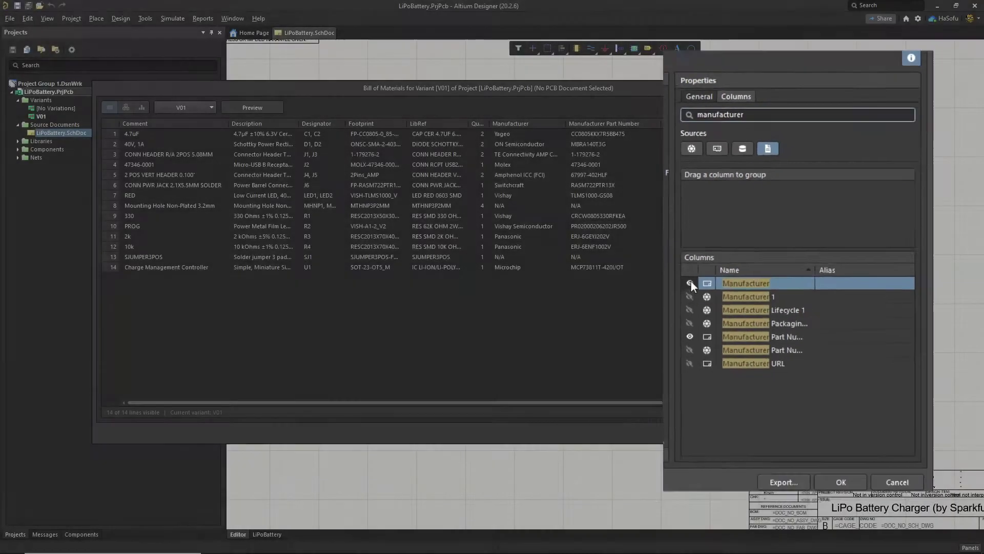
{"action": "left_click", "coordinate": [690, 283]}
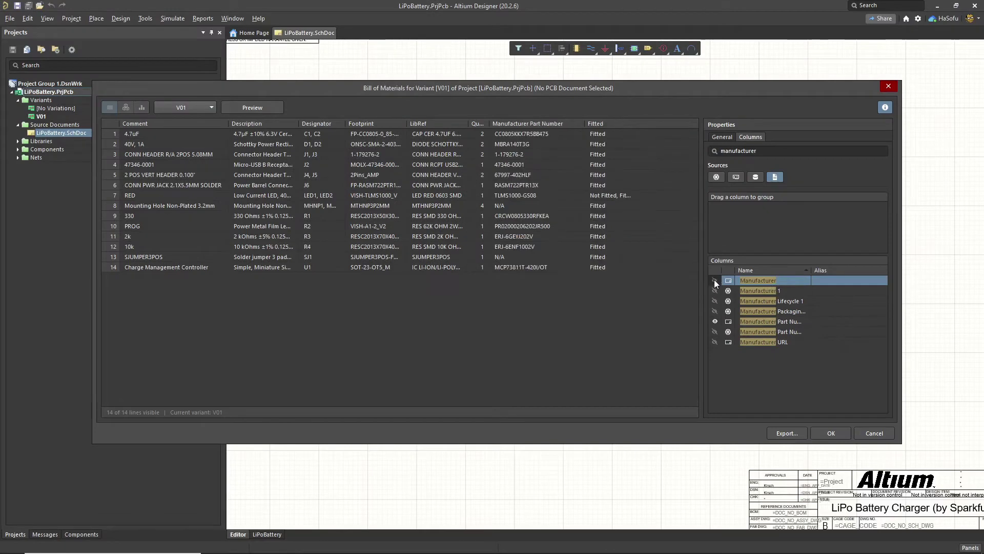
{"action": "left_click", "coordinate": [715, 281]}
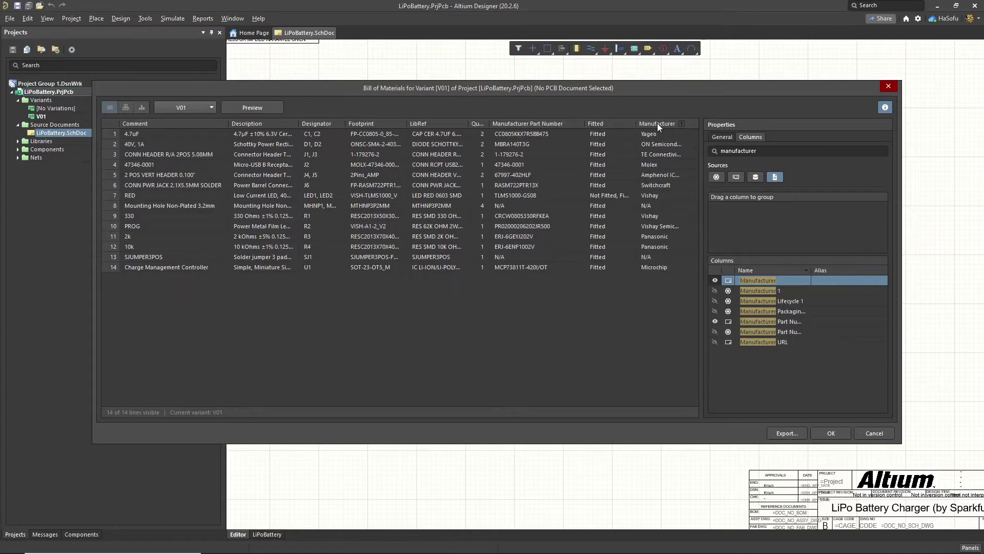
{"action": "left_click_drag", "start_coordinate": [657, 124], "coordinate": [574, 119]}
{"action": "left_click_drag", "start_coordinate": [497, 121], "coordinate": [498, 121]}
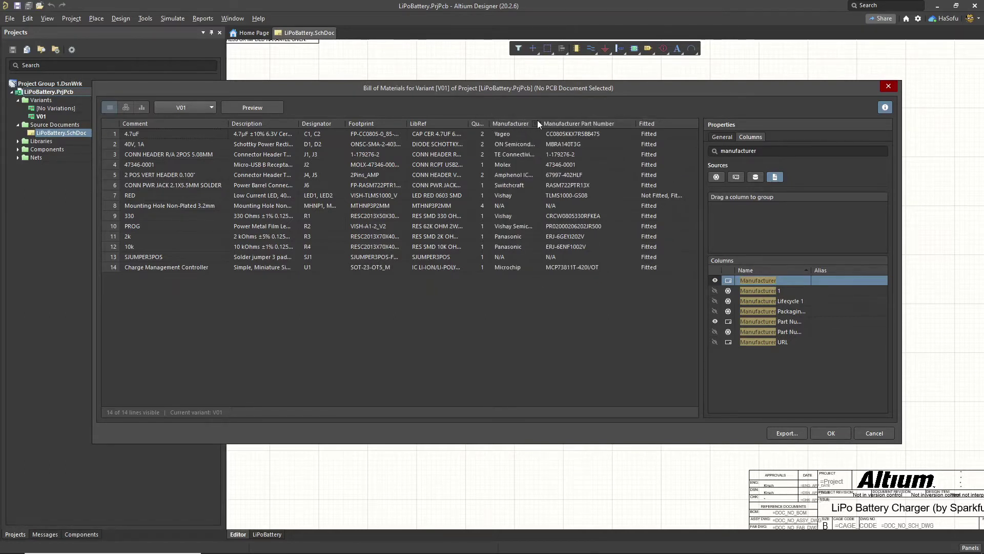
{"action": "left_click_drag", "start_coordinate": [538, 121], "coordinate": [556, 121]}
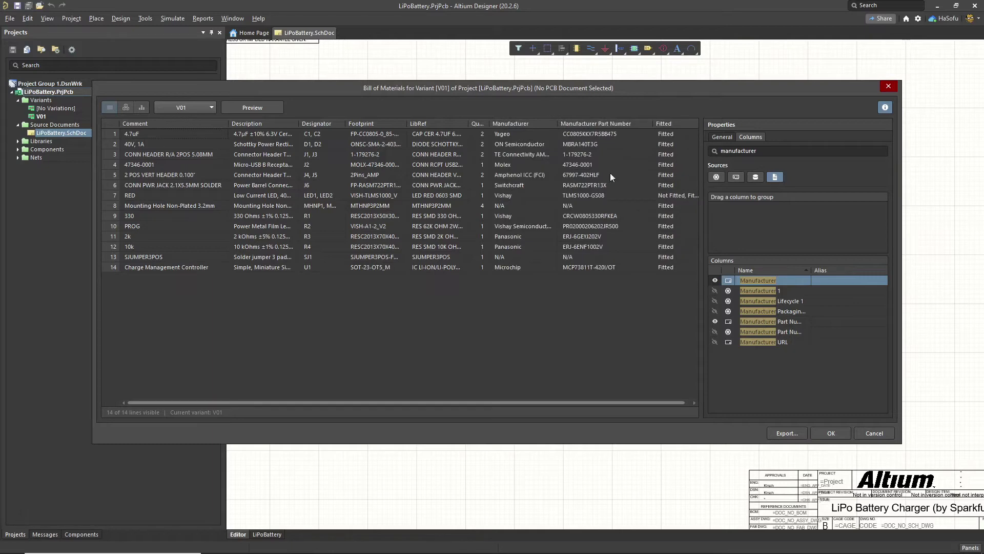
Check the Manufacturer filter values without applying one, then clear the 'manufacturer' column search
{"action": "left_click", "coordinate": [552, 123]}
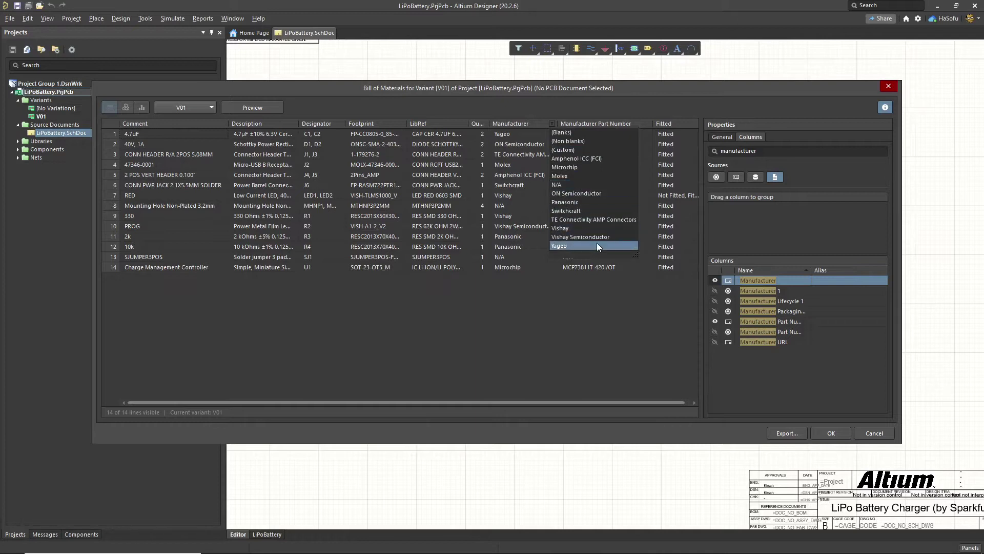
{"action": "left_click", "coordinate": [566, 328]}
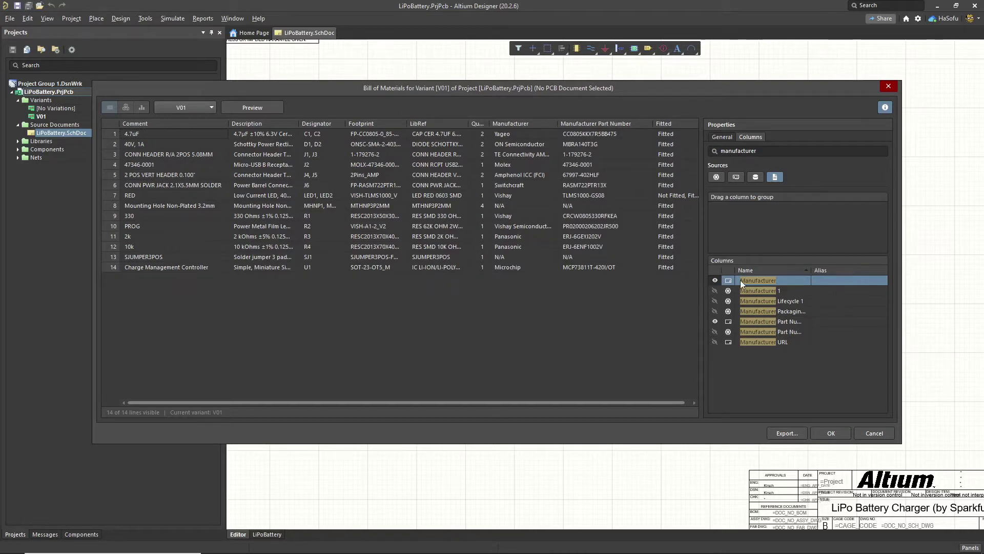
{"action": "double_click", "coordinate": [769, 148]}
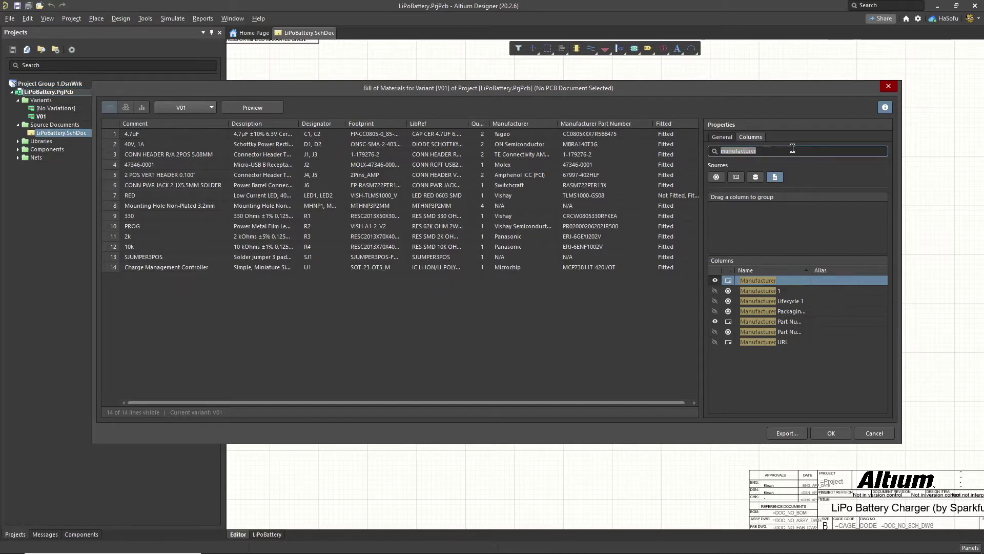
{"action": "key", "text": "BackSpace"}
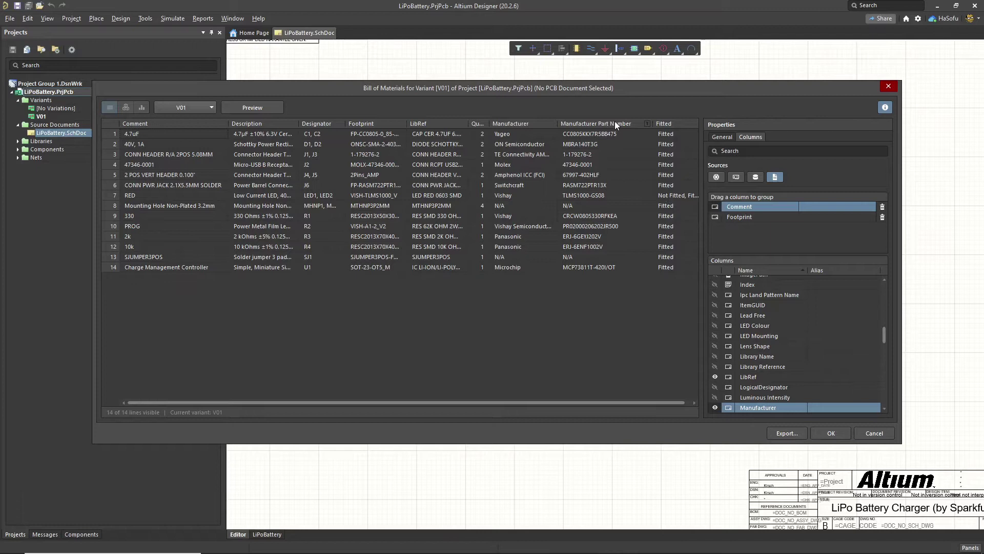
Set the BOM export file format to MS-Excel with No Template
{"action": "left_click", "coordinate": [724, 138]}
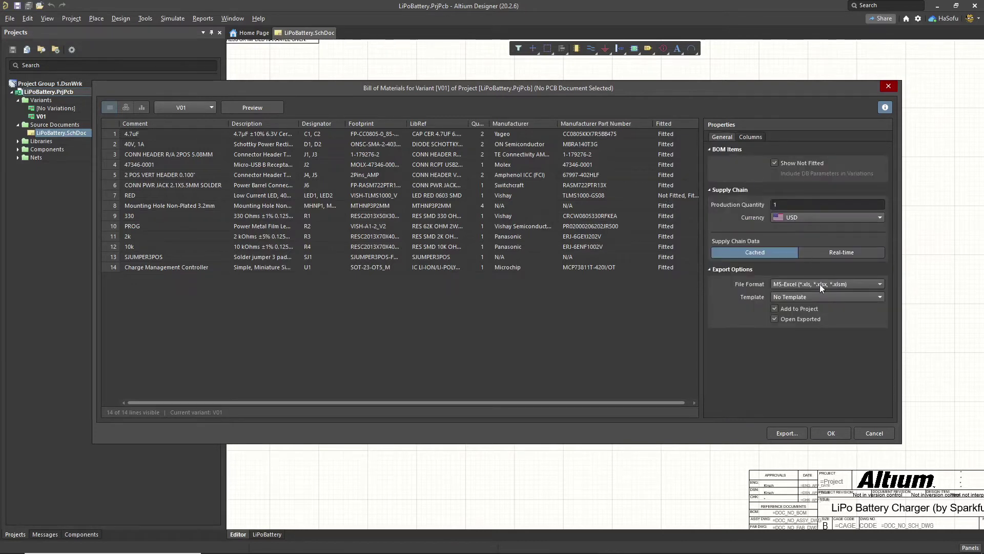
{"action": "left_click", "coordinate": [802, 286]}
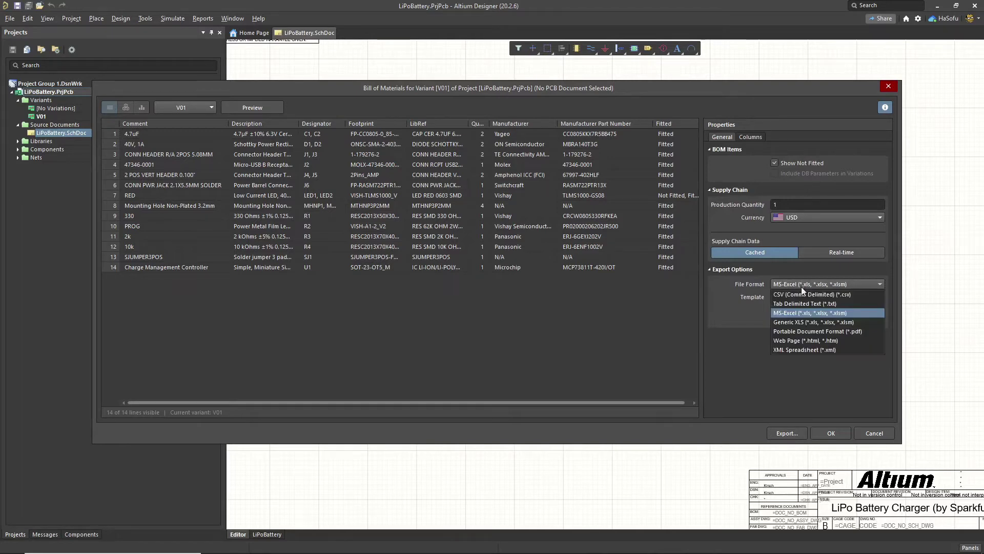
{"action": "left_click", "coordinate": [804, 285]}
{"action": "left_click", "coordinate": [795, 299]}
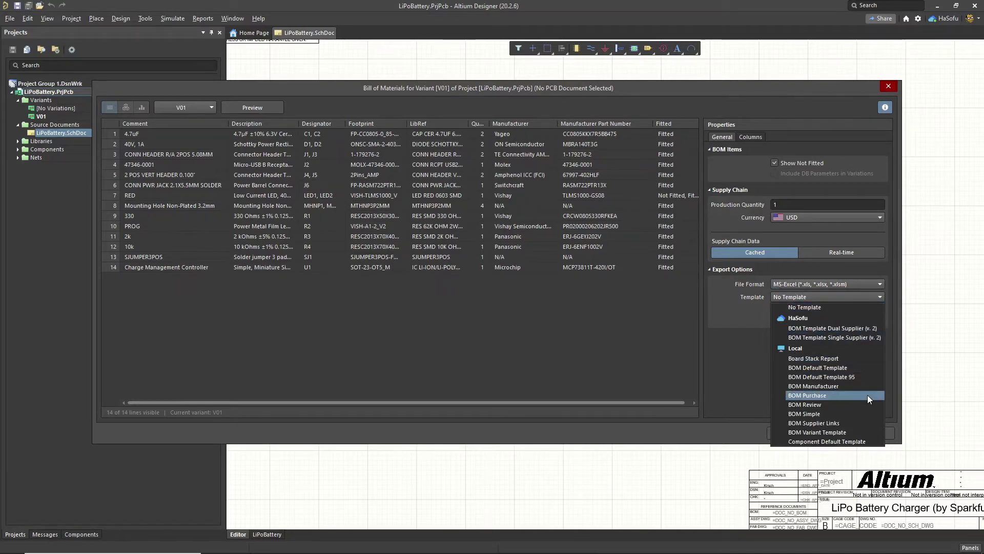
{"action": "left_click", "coordinate": [814, 307]}
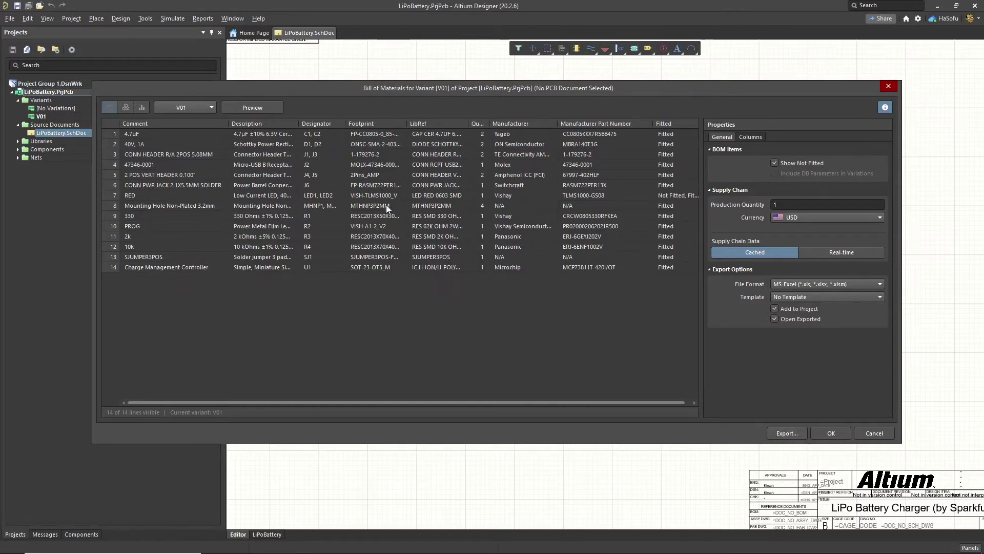
{"action": "left_click", "coordinate": [263, 109]}
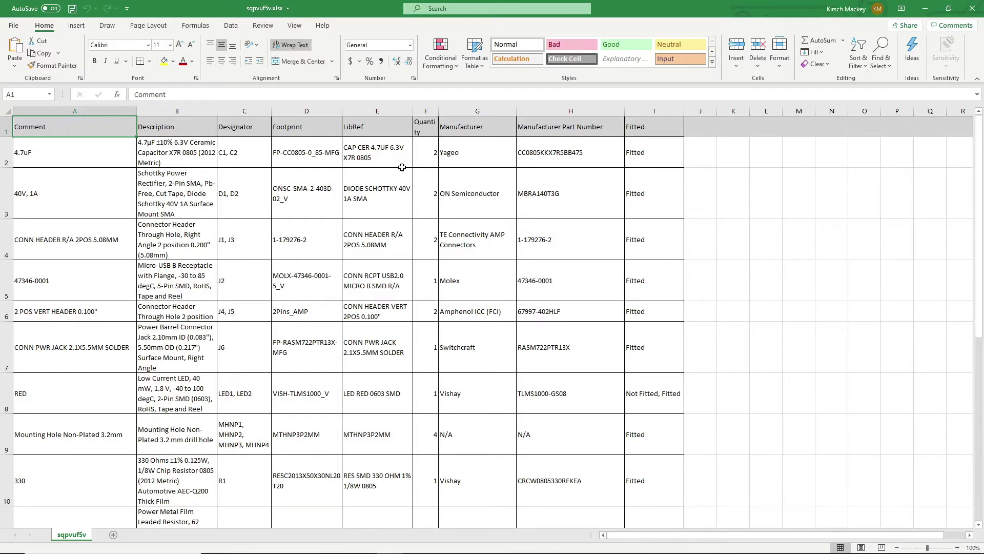
{"action": "left_click", "coordinate": [458, 251]}
{"action": "scroll", "coordinate": [399, 322], "scroll_direction": "down", "scroll_amount": 4}
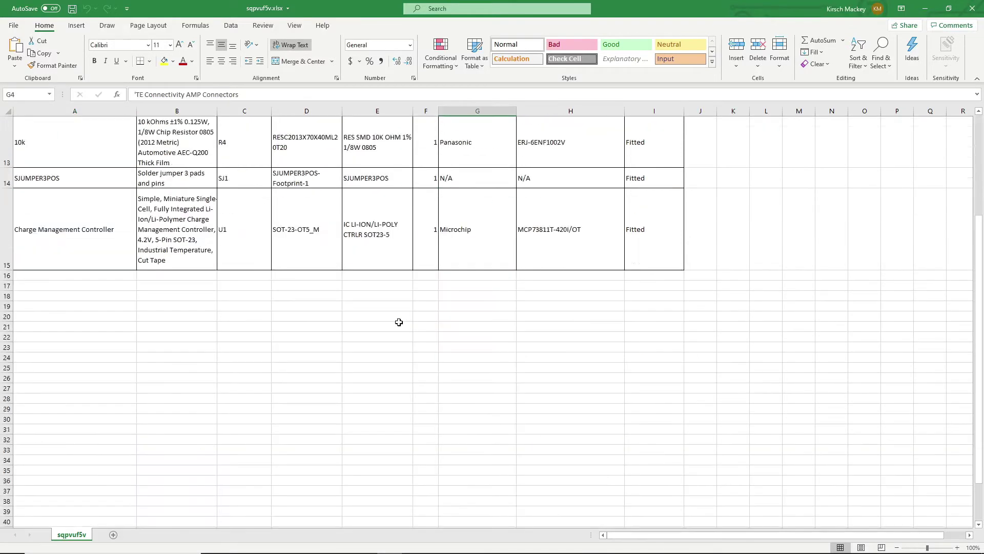
{"action": "scroll", "coordinate": [399, 322], "scroll_direction": "down", "scroll_amount": 3}
{"action": "scroll", "coordinate": [399, 322], "scroll_direction": "up", "scroll_amount": 8}
{"action": "scroll", "coordinate": [582, 280], "scroll_direction": "down", "scroll_amount": 1}
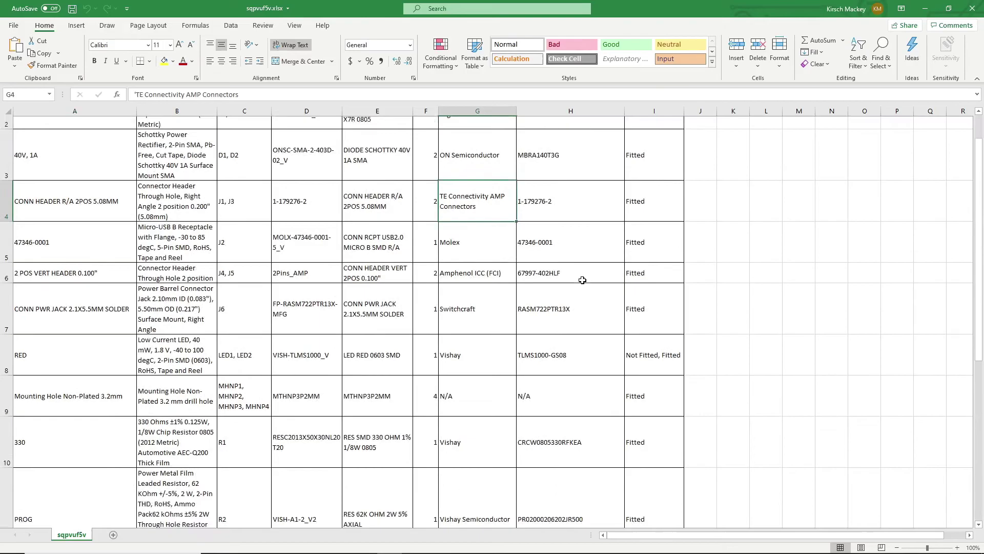
{"action": "scroll", "coordinate": [582, 279], "scroll_direction": "down", "scroll_amount": 1}
{"action": "left_click", "coordinate": [972, 8]}
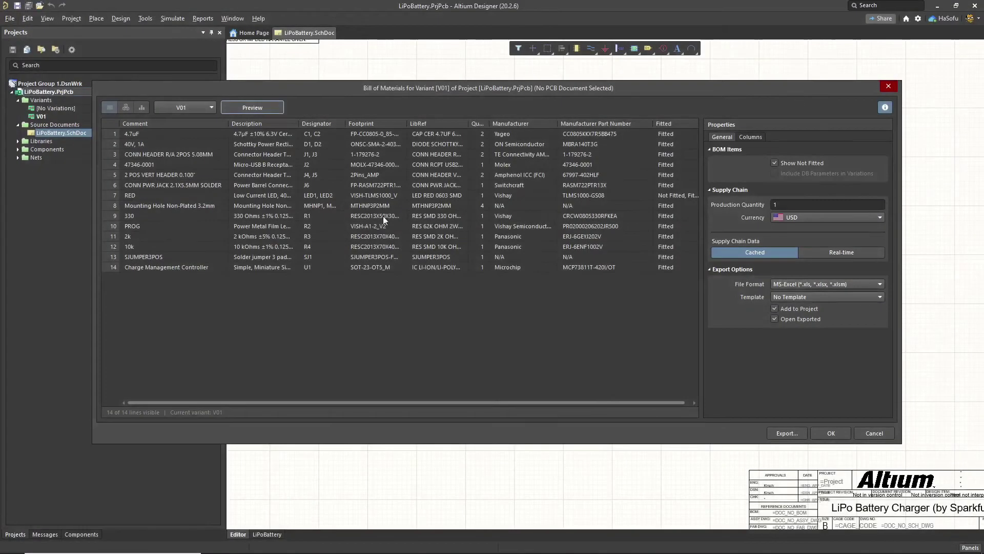
{"action": "left_click", "coordinate": [204, 107]}
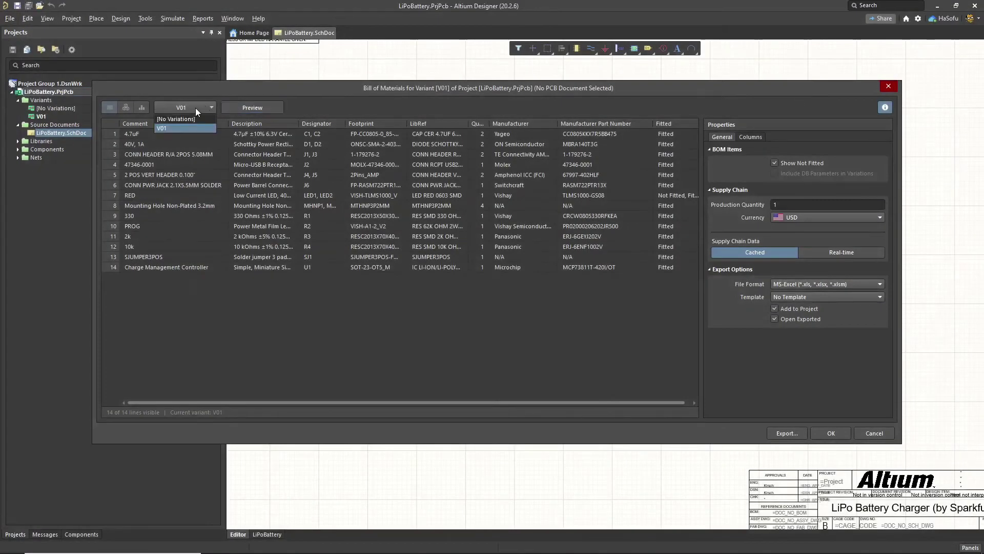
{"action": "left_click", "coordinate": [195, 118]}
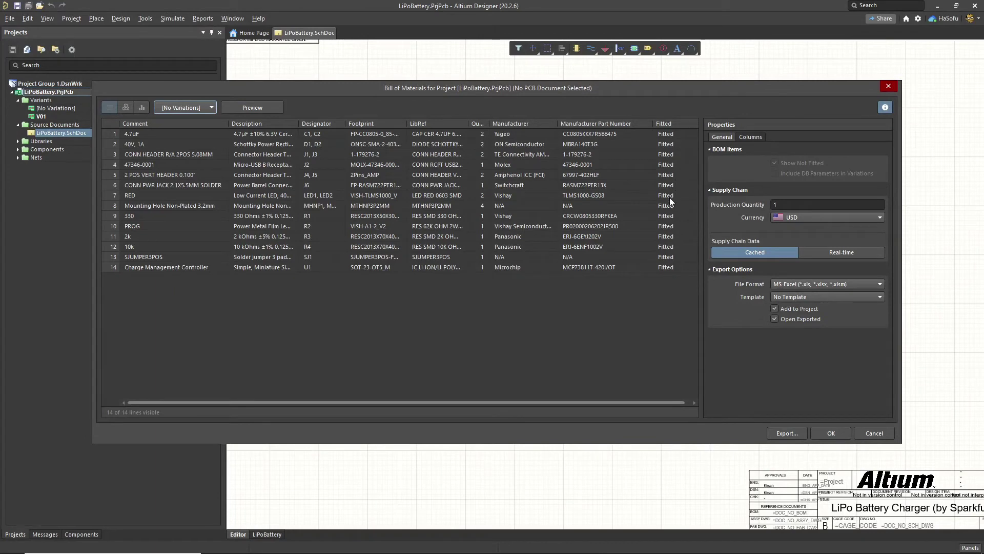
{"action": "left_click", "coordinate": [198, 111]}
{"action": "left_click", "coordinate": [198, 129]}
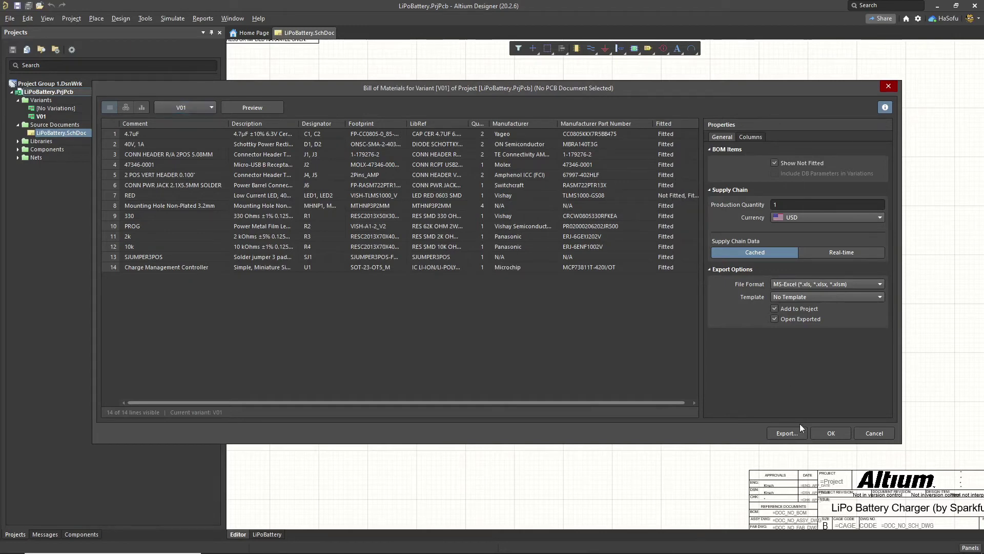
Export the BOM as LiPoBattery.xlsx into the Project Outputs for LiPoBattery folder
{"action": "left_click", "coordinate": [790, 432]}
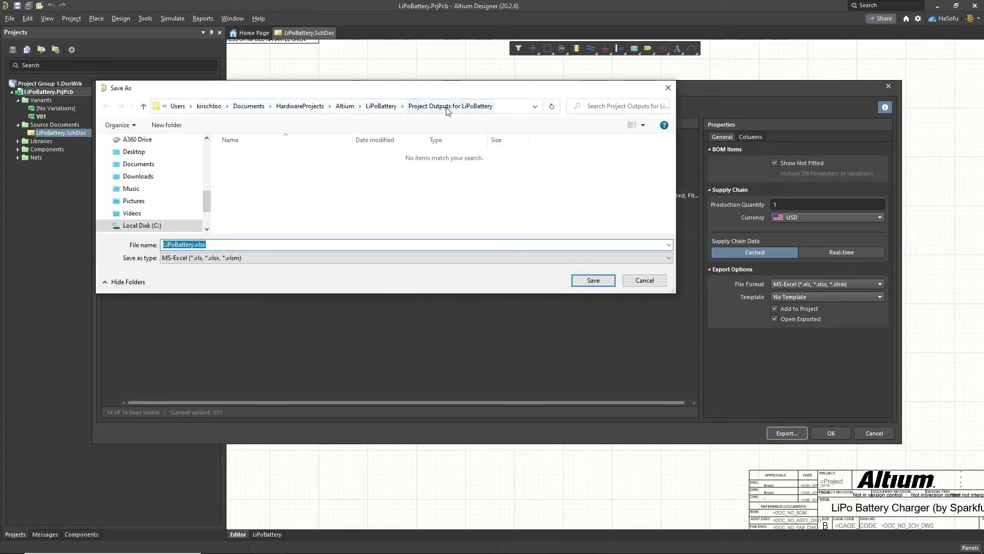
{"action": "left_click", "coordinate": [582, 282]}
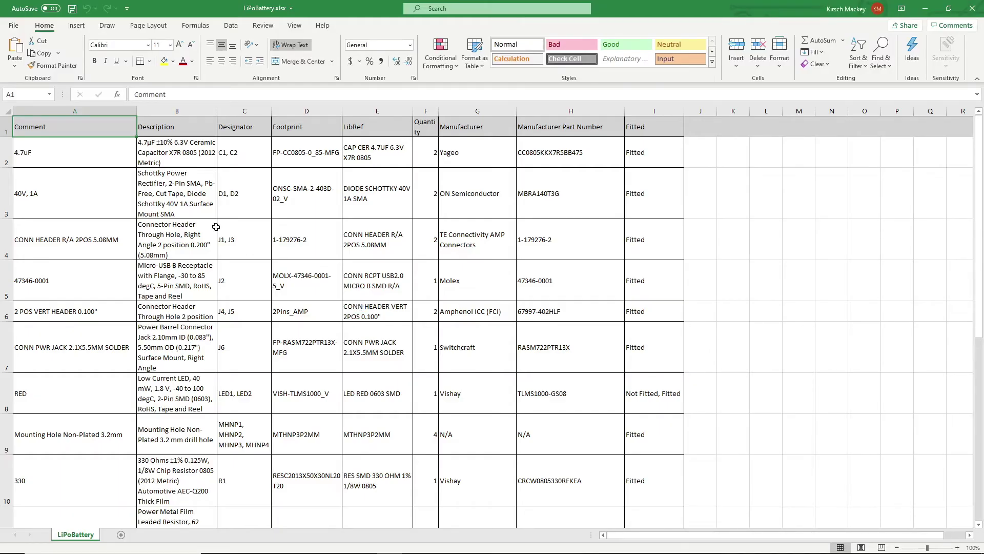
Review the exported BOM rows, close the BOM dialog with OK, and switch to the Digi-Key site
{"action": "left_click", "coordinate": [214, 227]}
{"action": "scroll", "coordinate": [233, 280], "scroll_direction": "down", "scroll_amount": 4}
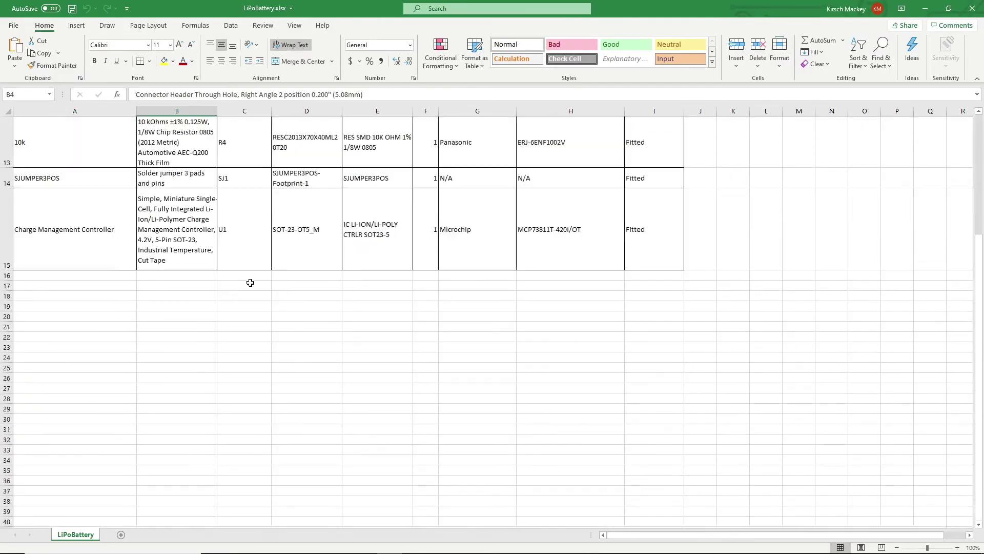
{"action": "scroll", "coordinate": [245, 283], "scroll_direction": "up", "scroll_amount": 4}
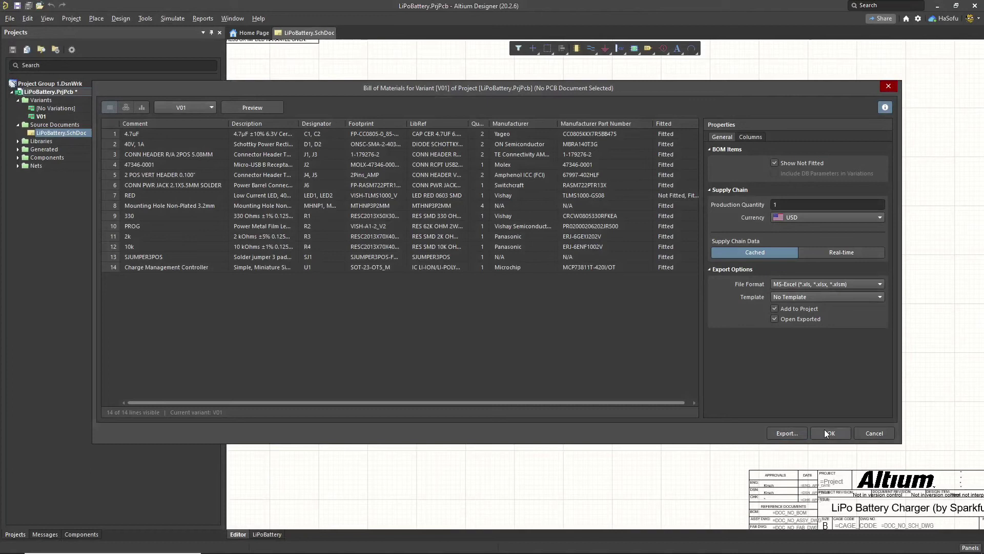
{"action": "left_click", "coordinate": [827, 433]}
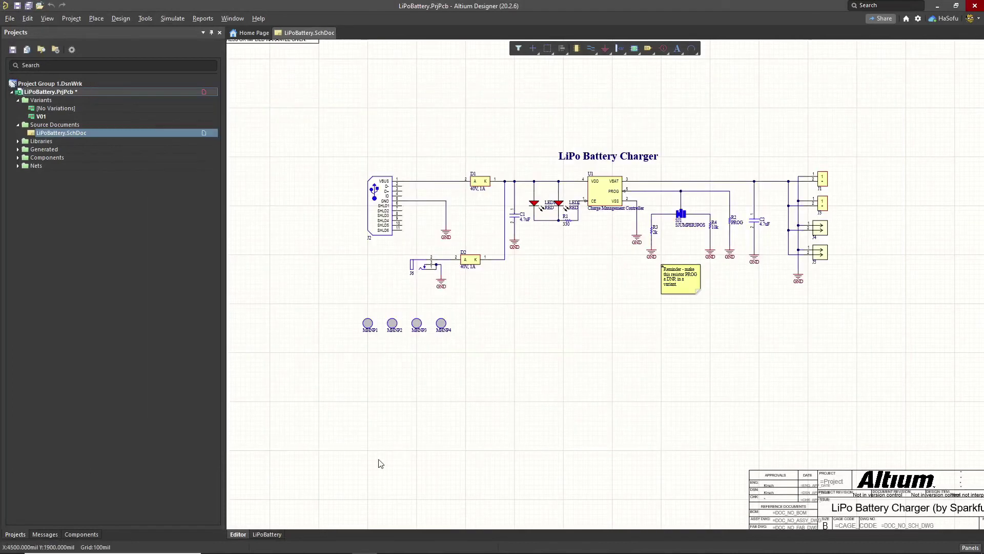
{"action": "left_click", "coordinate": [269, 546]}
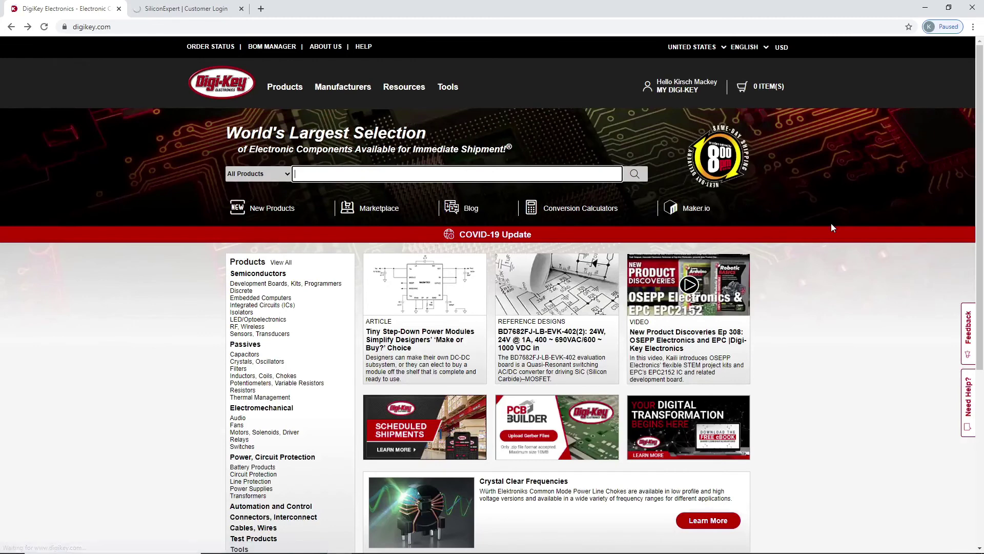
{"action": "mouse_move", "coordinate": [685, 89]}
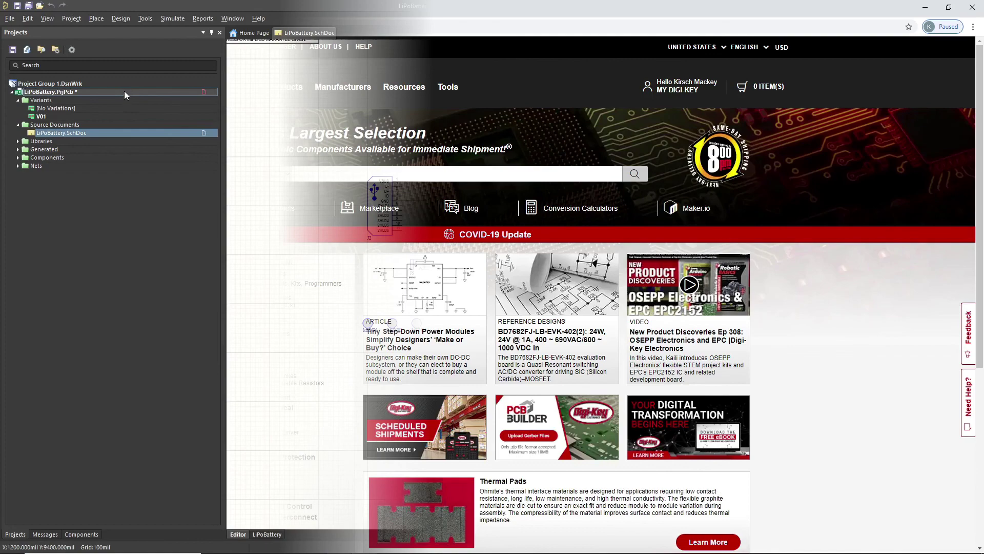
Save LiPoBattery.PrjPcb from its Projects panel context menu
{"action": "right_click", "coordinate": [124, 91]}
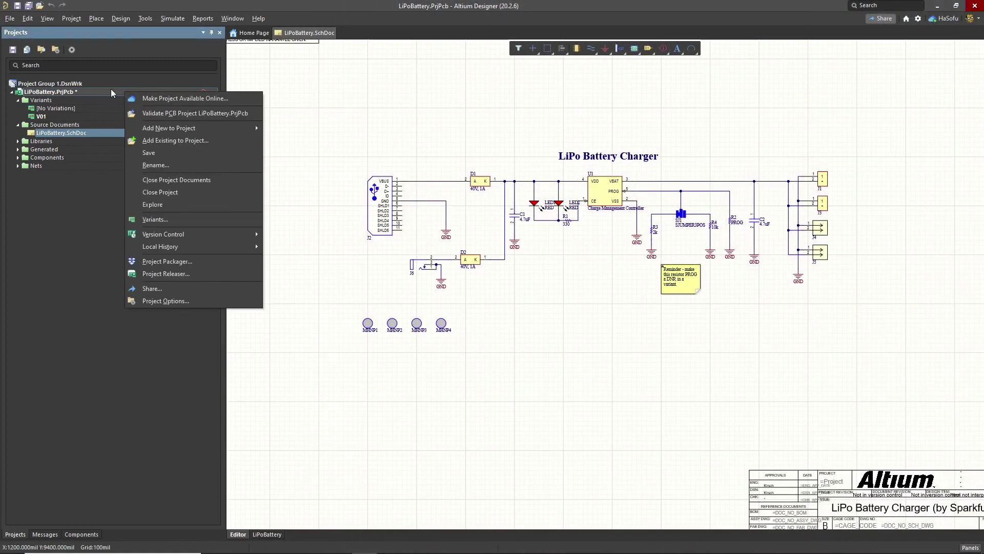
{"action": "left_click", "coordinate": [165, 152]}
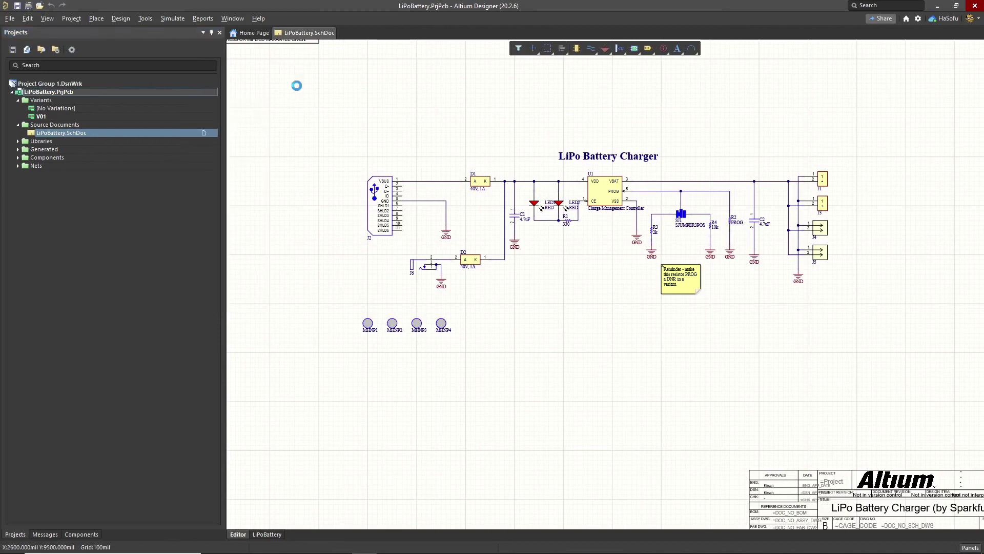